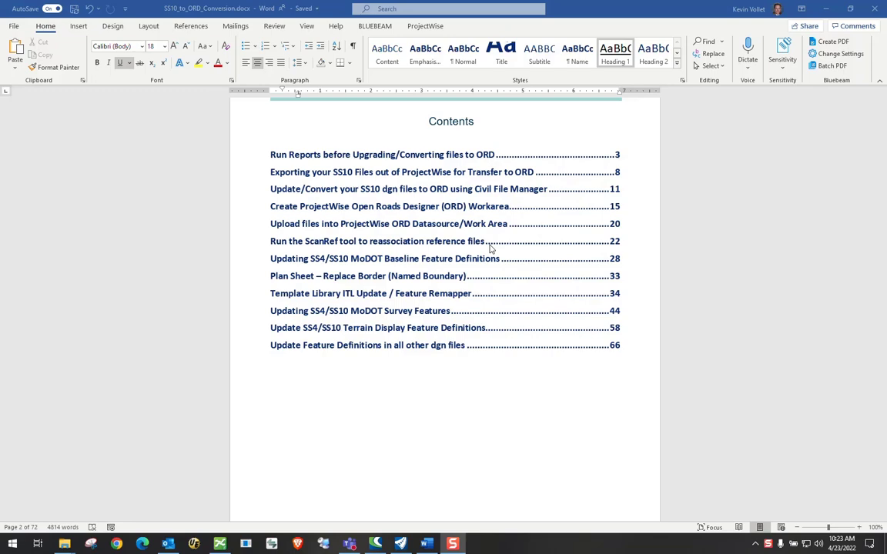
Review the conversion guide's section on running the ScanRef tool, including the wizard's scan, master folder and application settings
left_click(361, 241, "ctrl")
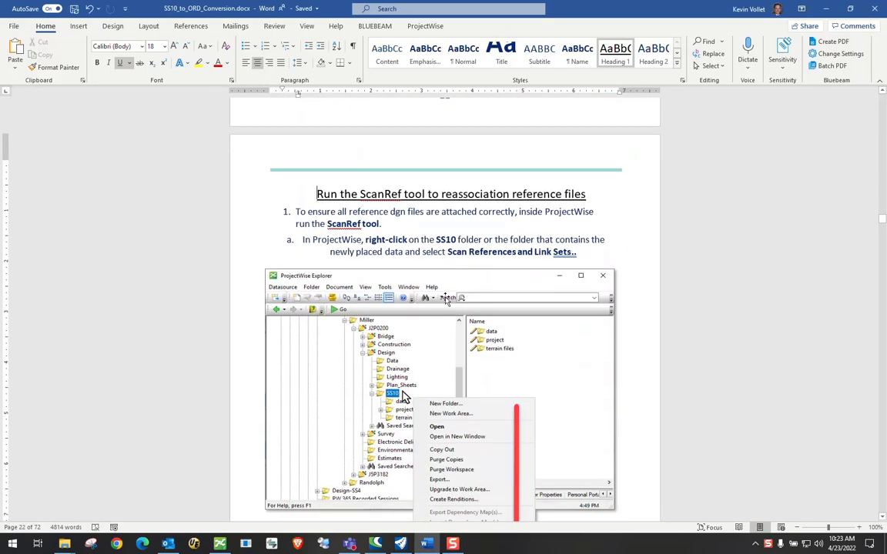
scroll(445, 297, "down", 4)
scroll(445, 297, "down", 5)
scroll(445, 297, "down", 10)
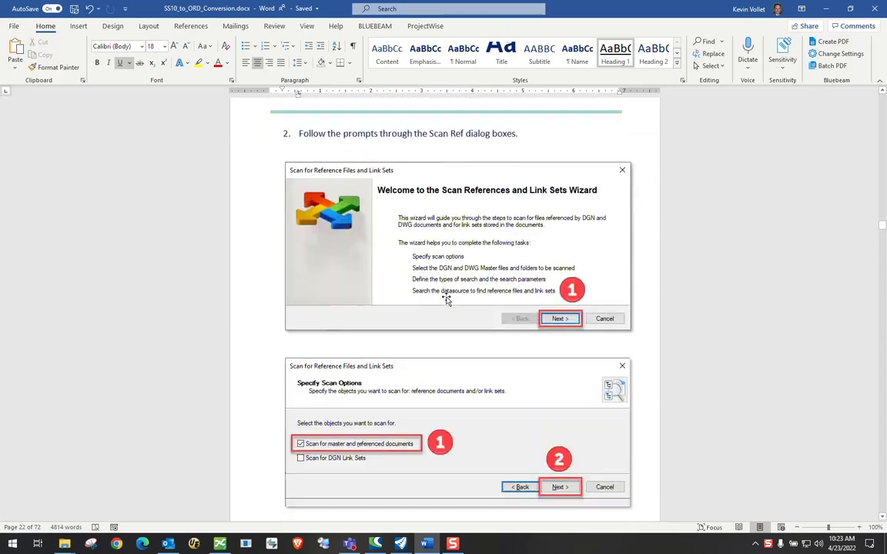
scroll(447, 298, "down", 3)
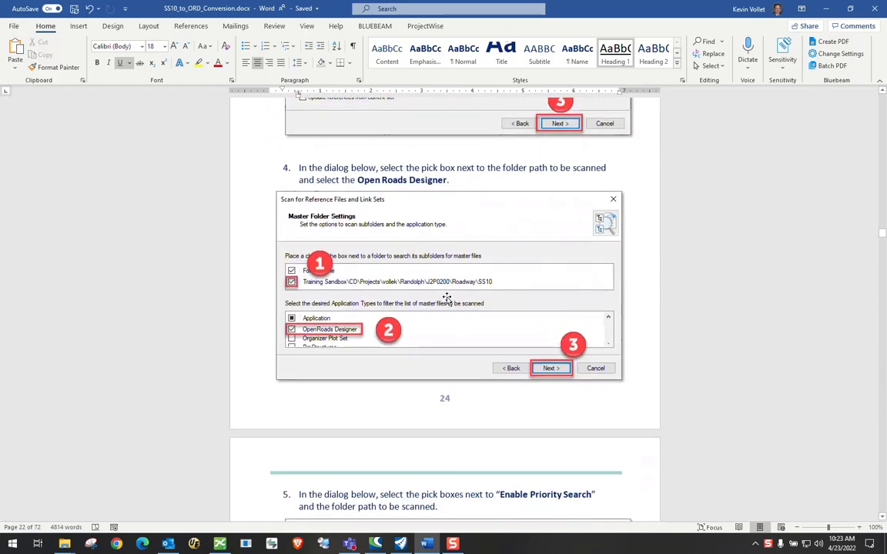
scroll(447, 299, "up", 8)
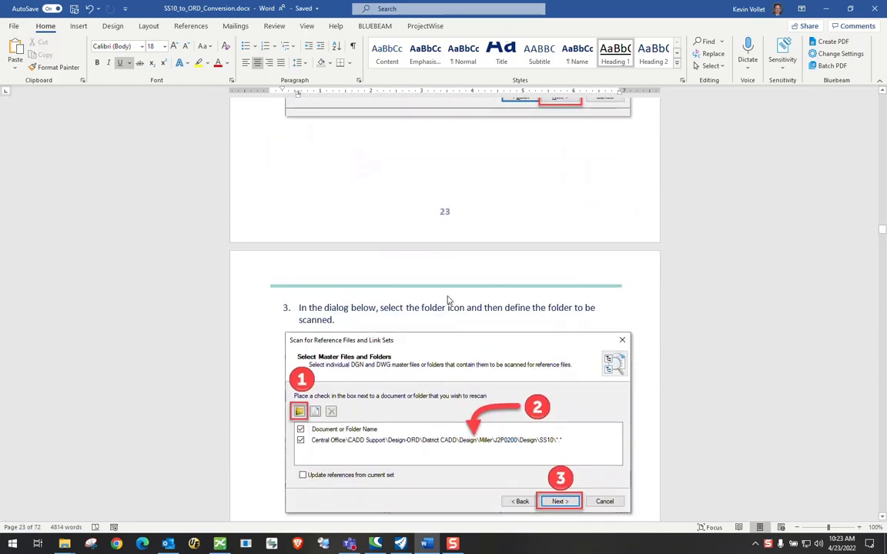
Switch to ProjectWise Explorer and start Scan References and Link Sets on the Roadway folder of project J9S3743
key("alt+Tab")
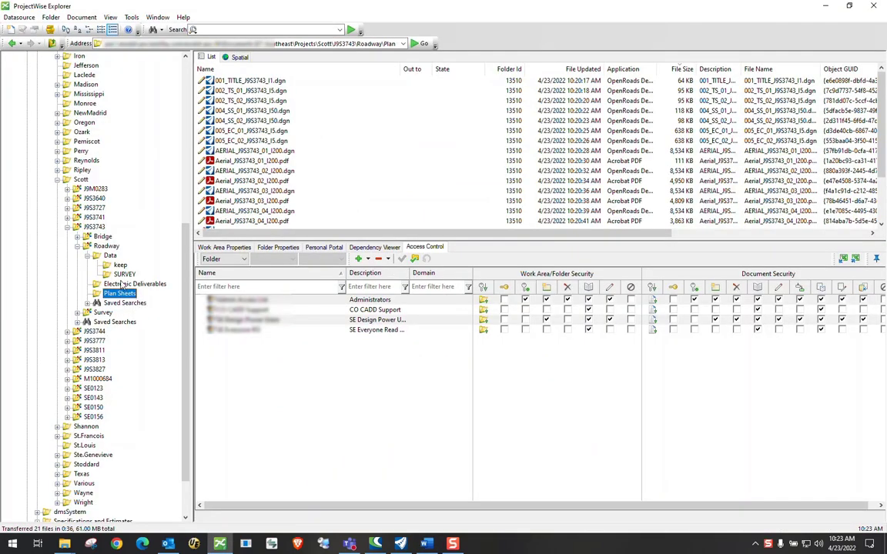
left_click(106, 246)
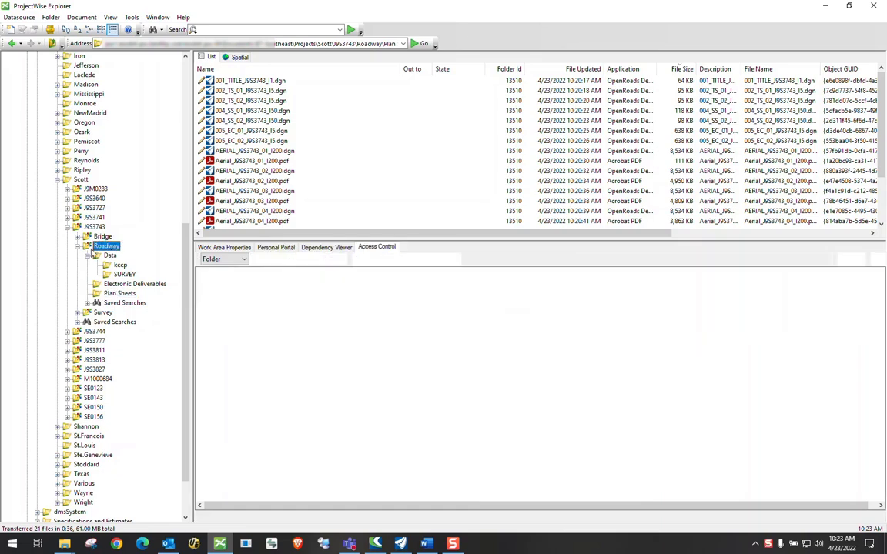
left_click(89, 256)
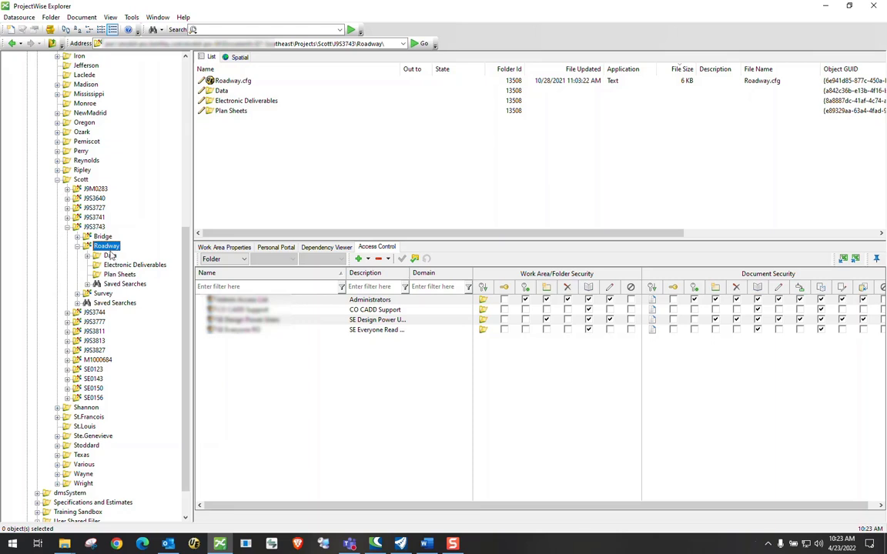
right_click(112, 248)
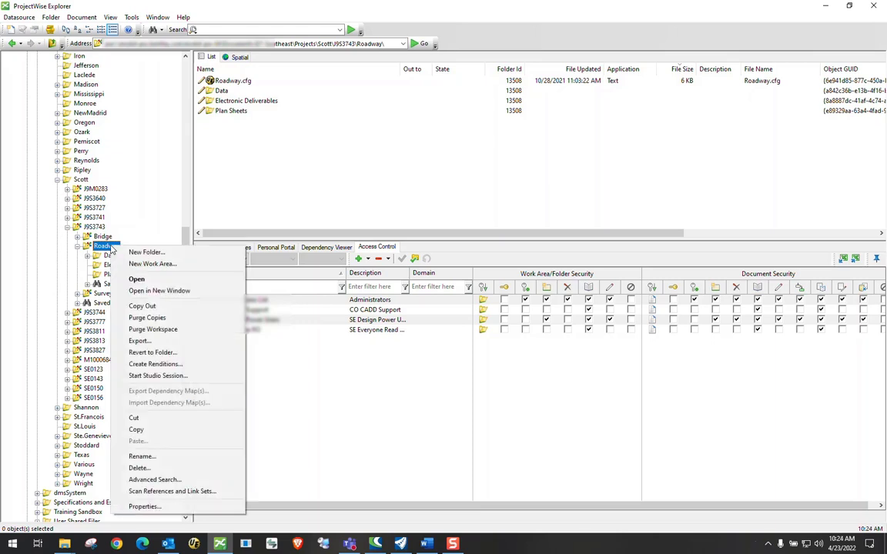
left_click(102, 251)
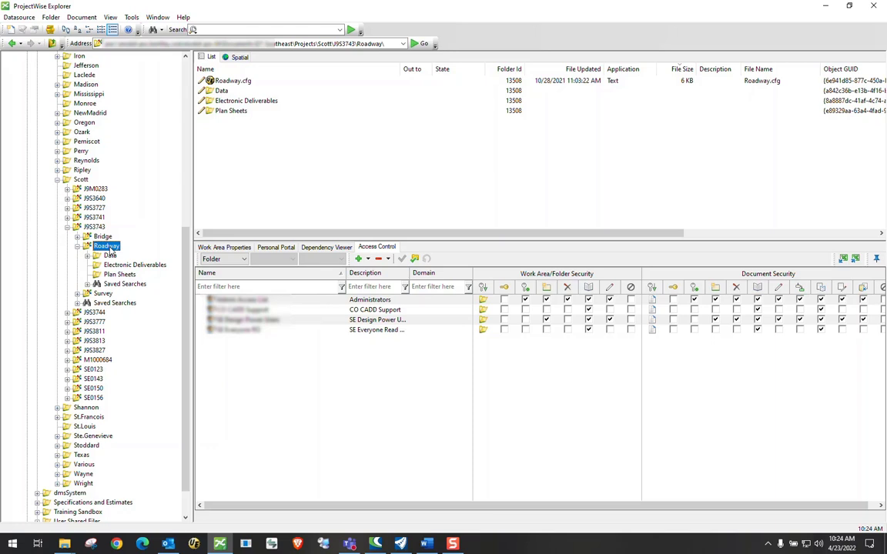
right_click(116, 247)
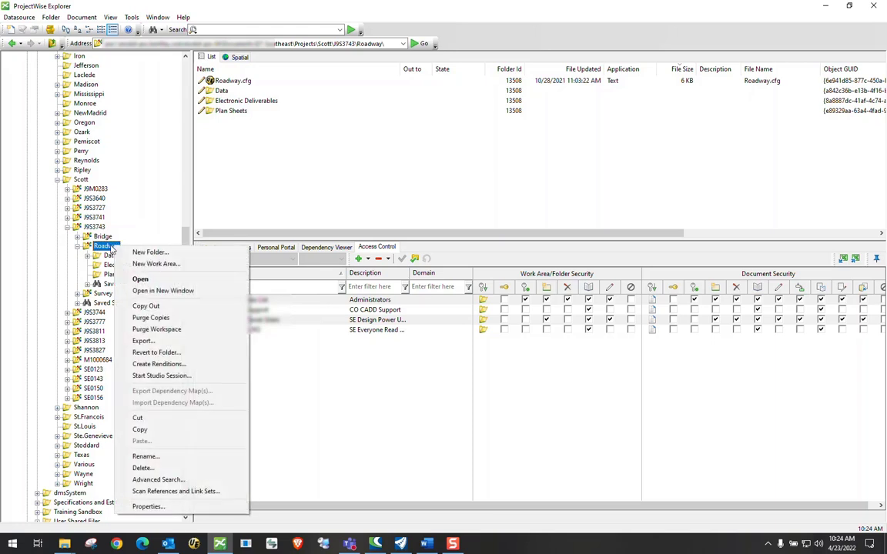
left_click(196, 493)
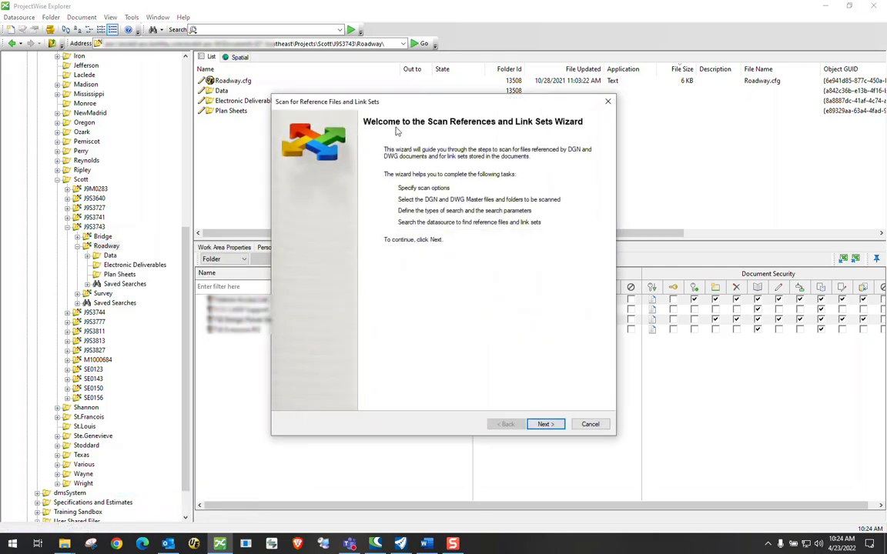
Limit the scan to master and referenced documents, excluding DGN link sets, and accept the Roadway folder as the master folder
left_click(485, 387)
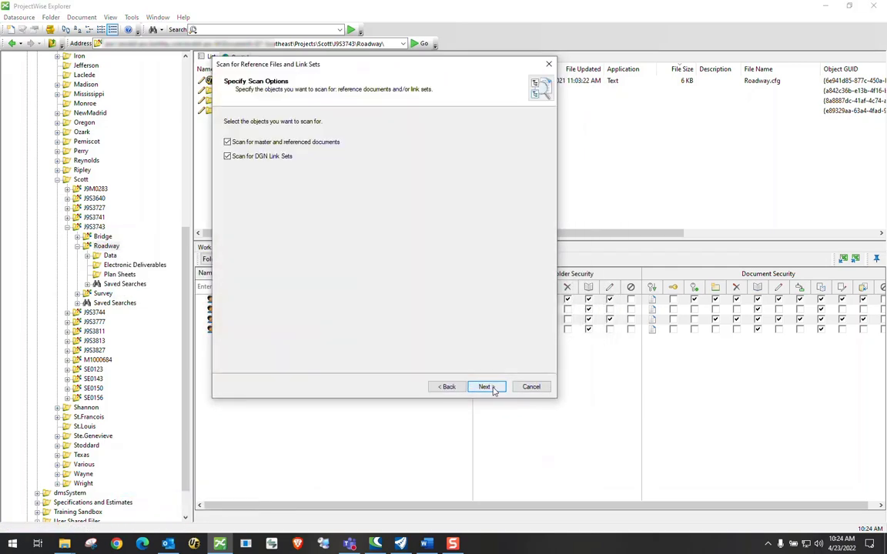
left_click(227, 157)
left_click(486, 387)
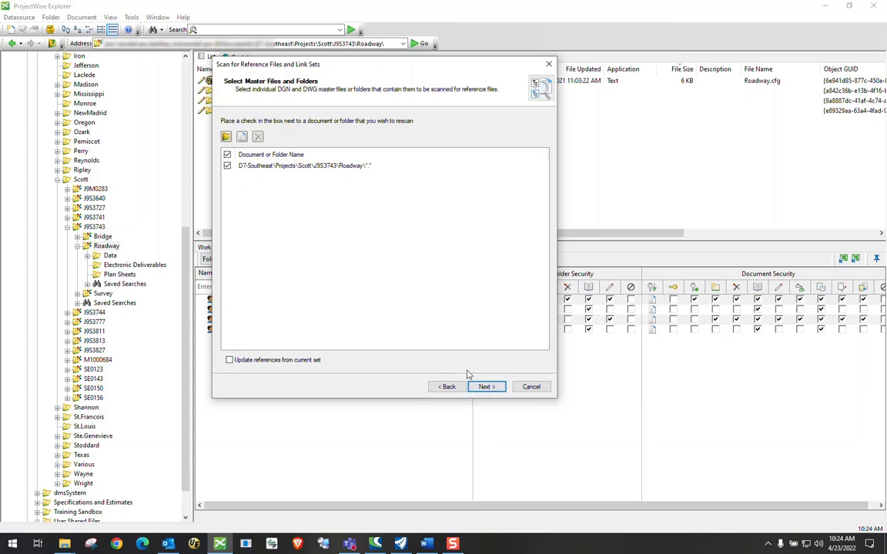
left_click(486, 386)
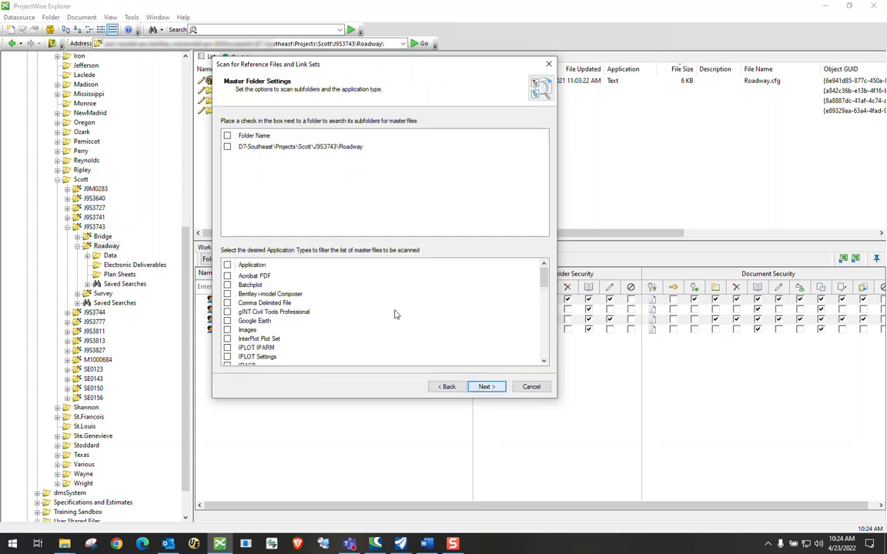
Include the Roadway folder's subfolders in the master file search and filter the application types to OpenRoads Designer
left_click(227, 147)
scroll(269, 319, "down", 8)
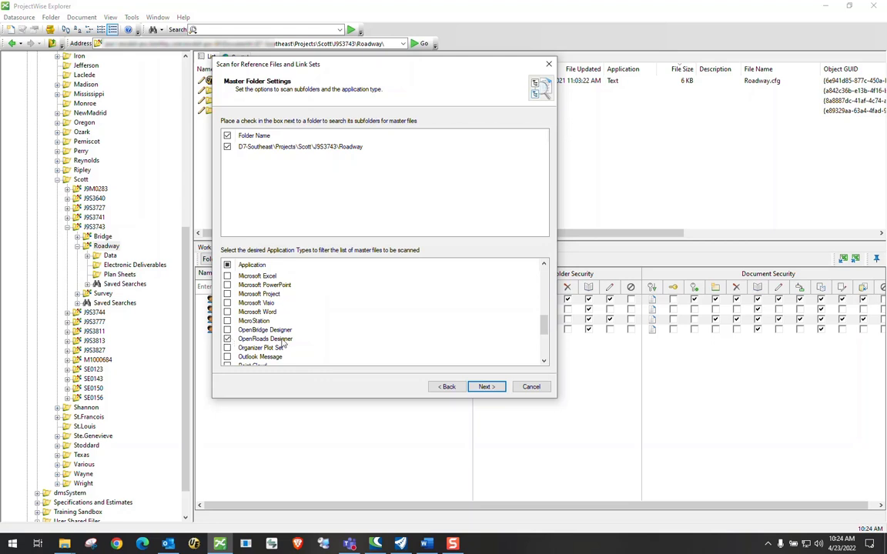
left_click(486, 386)
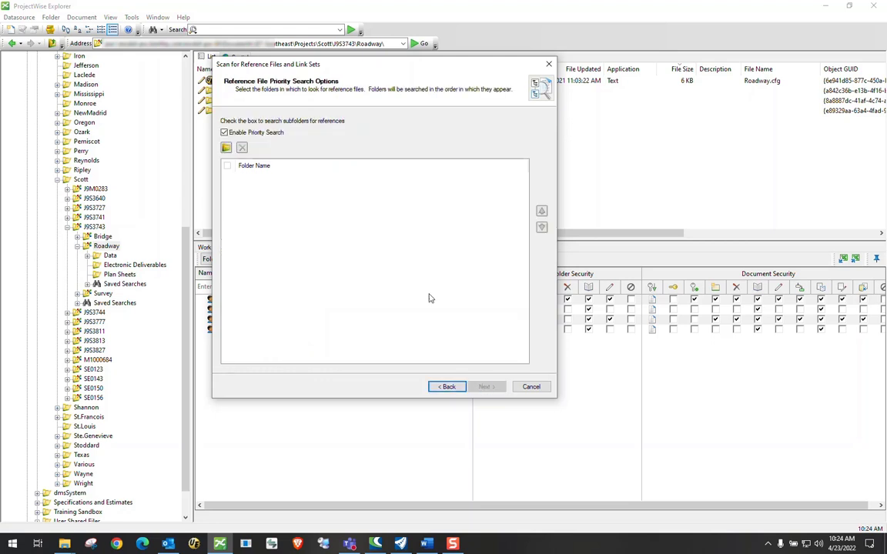
Add the D7-Southeast\Projects\Scott\J9S3743\Roadway folder to the reference priority search
left_click(225, 148)
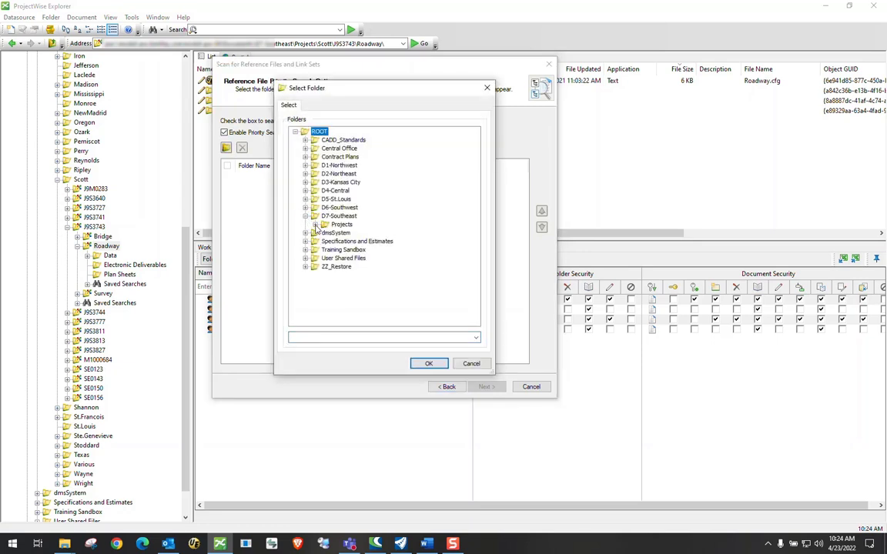
left_click(305, 216)
scroll(324, 231, "down", 2)
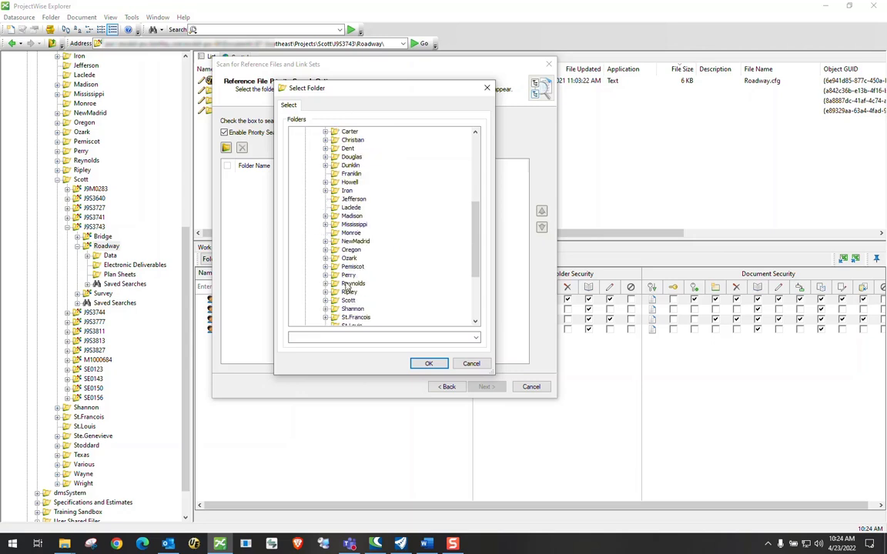
scroll(312, 258, "down", 3)
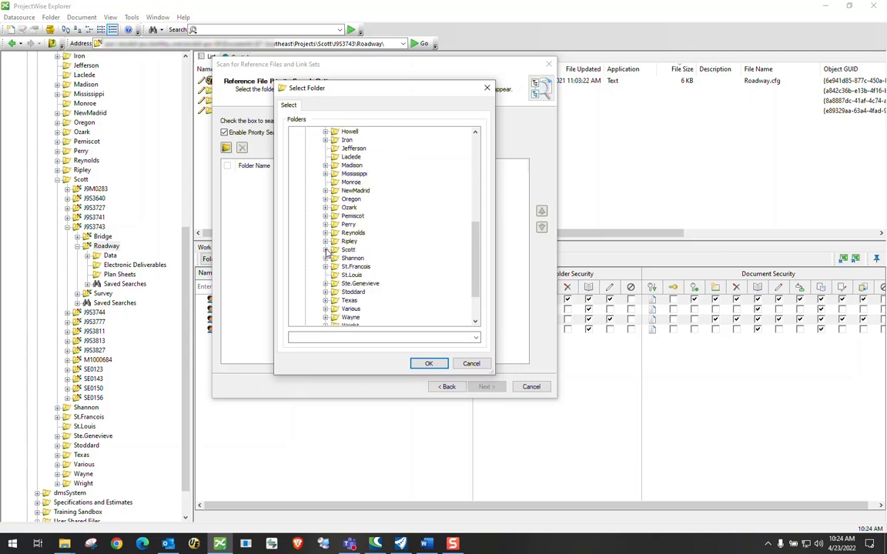
left_click(325, 250)
scroll(339, 231, "down", 2)
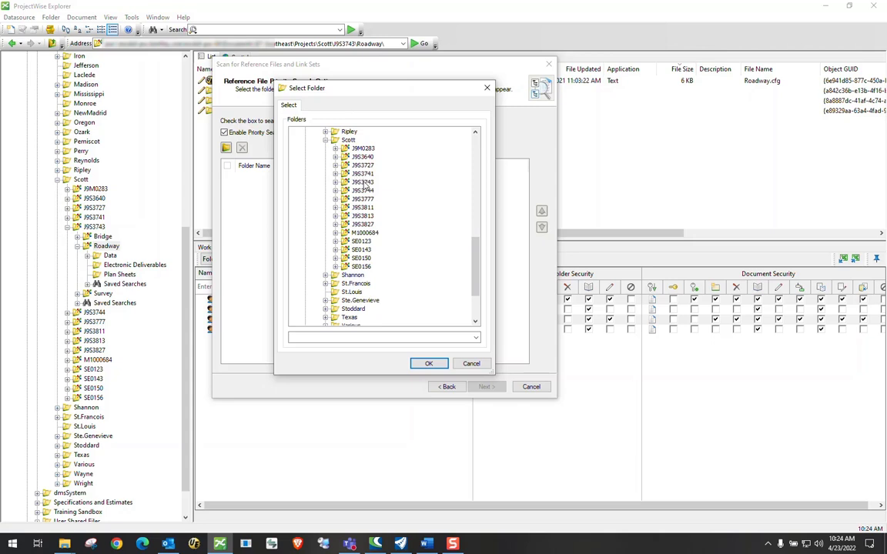
left_click(335, 183)
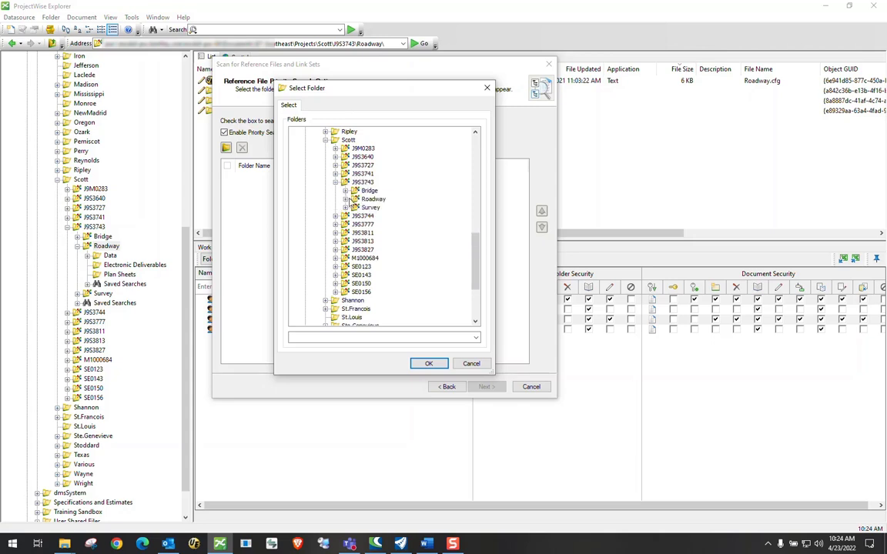
left_click(373, 199)
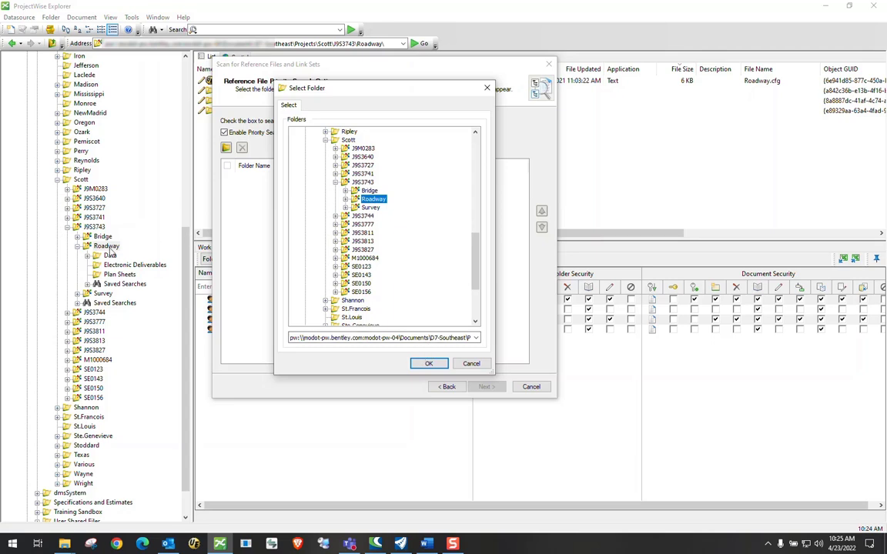
left_click(434, 363)
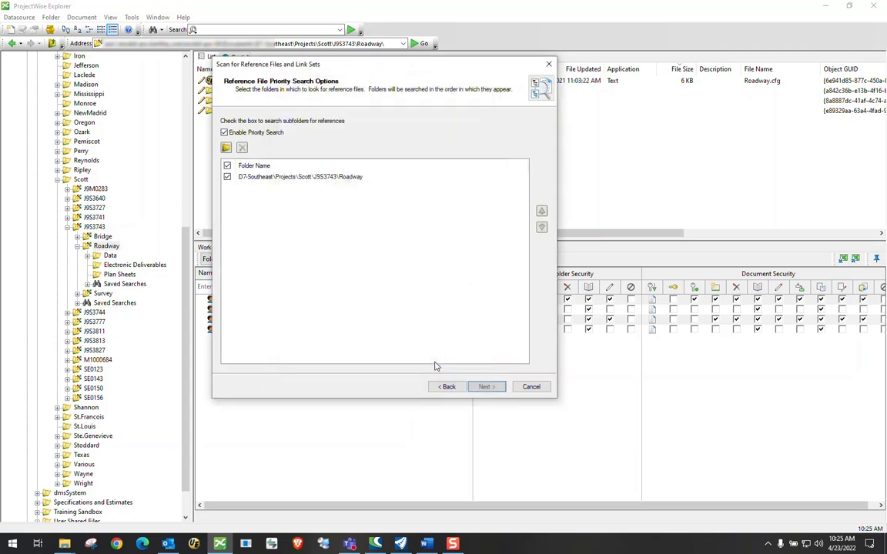
left_click(486, 386)
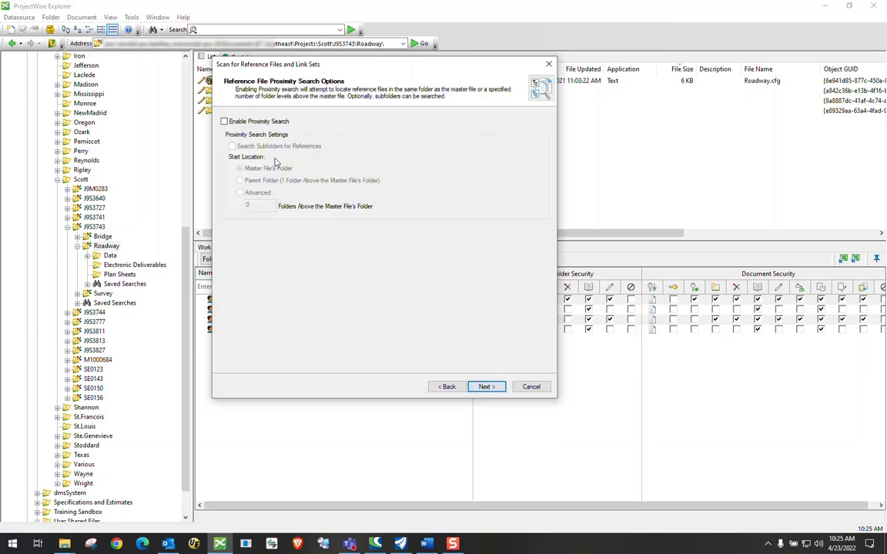
Enable proximity search with subfolders searched for references, starting from the master file's folder
left_click(224, 122)
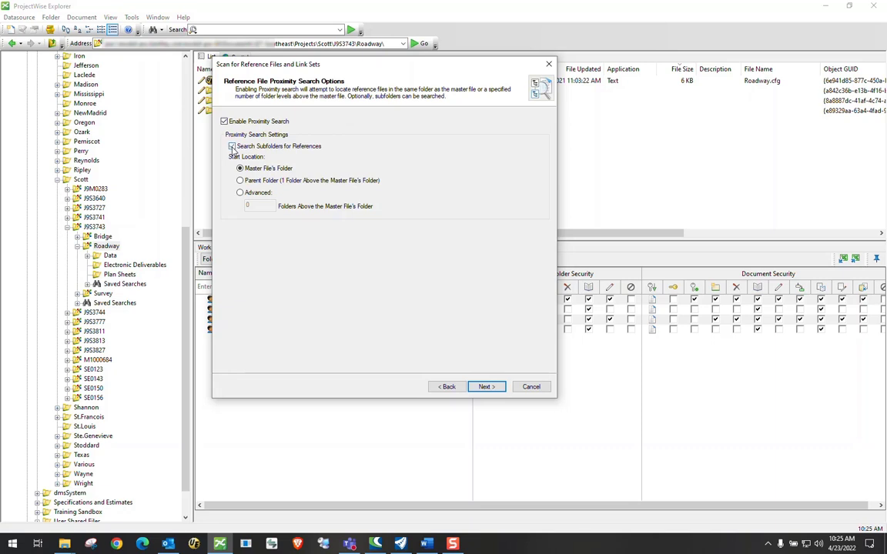
left_click(231, 147)
left_click(488, 388)
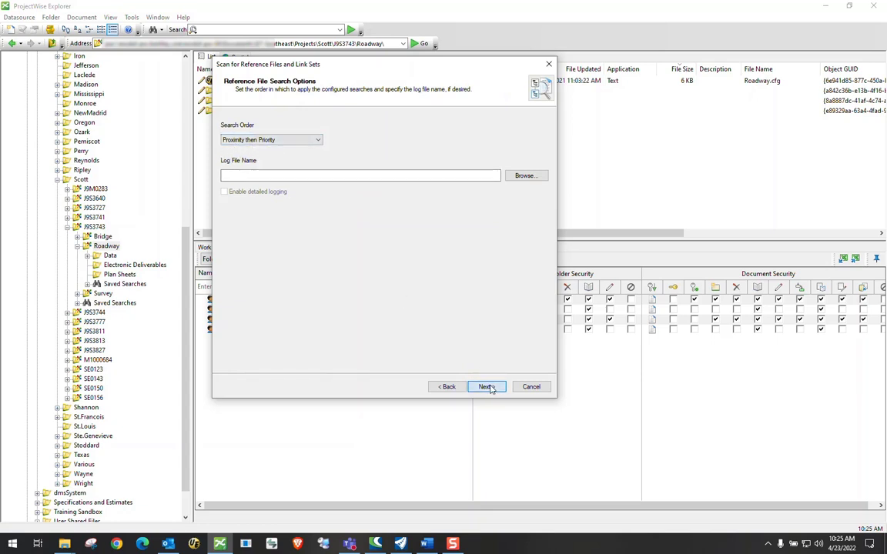
Run the reference scan with the Proximity then Priority search order and close the wizard when it finishes
left_click(487, 387)
left_click(487, 387)
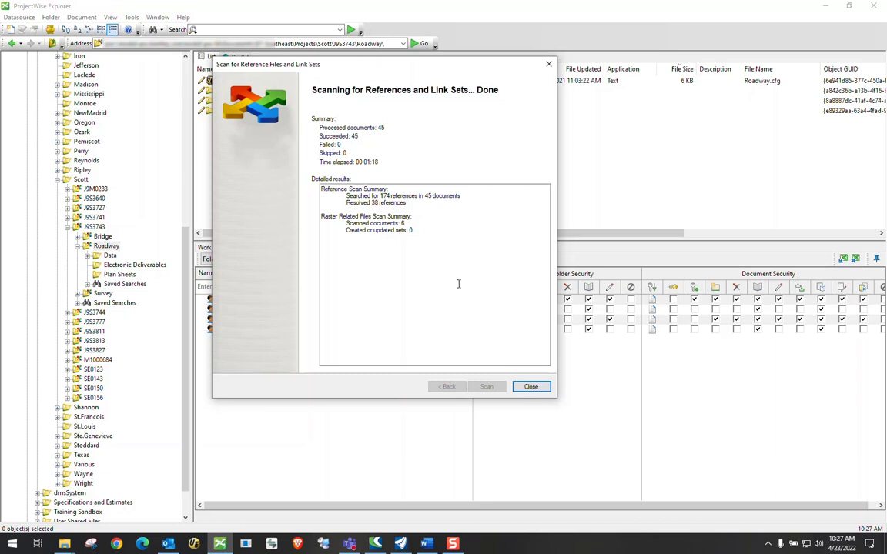
left_click(530, 385)
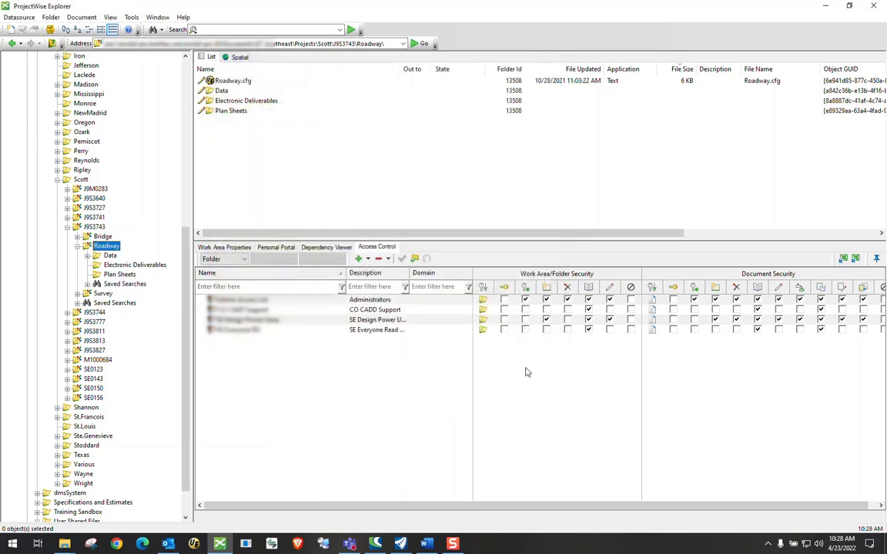